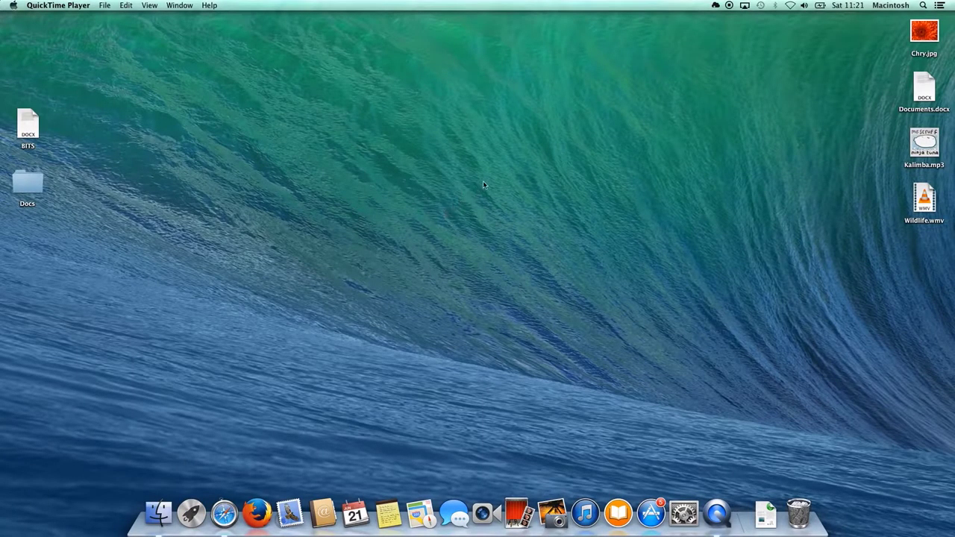
Step: Back up all Macintosh folders on a Realtime Backup schedule and apply the settings
{"action": "left_click", "coordinate": [715, 5]}
{"action": "left_click", "coordinate": [724, 76]}
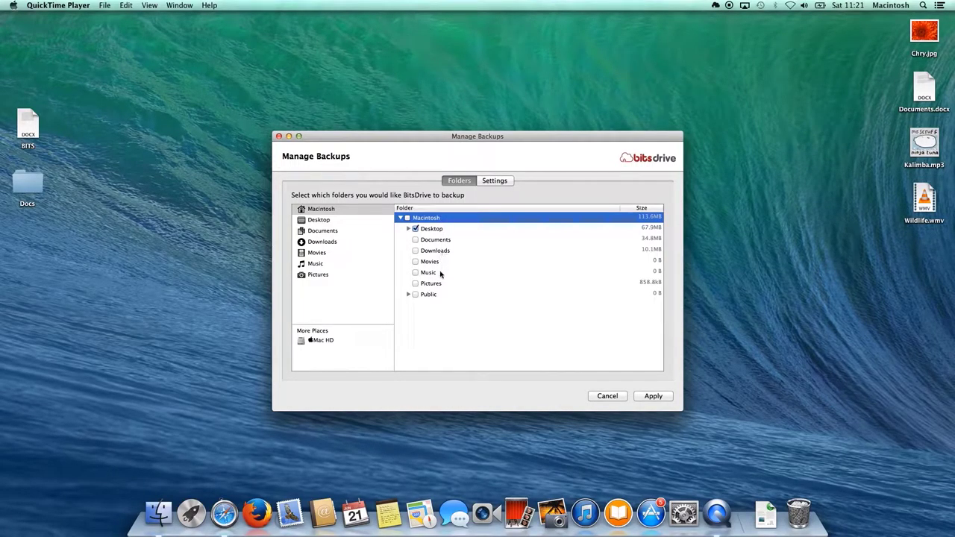
{"action": "left_click", "coordinate": [407, 217]}
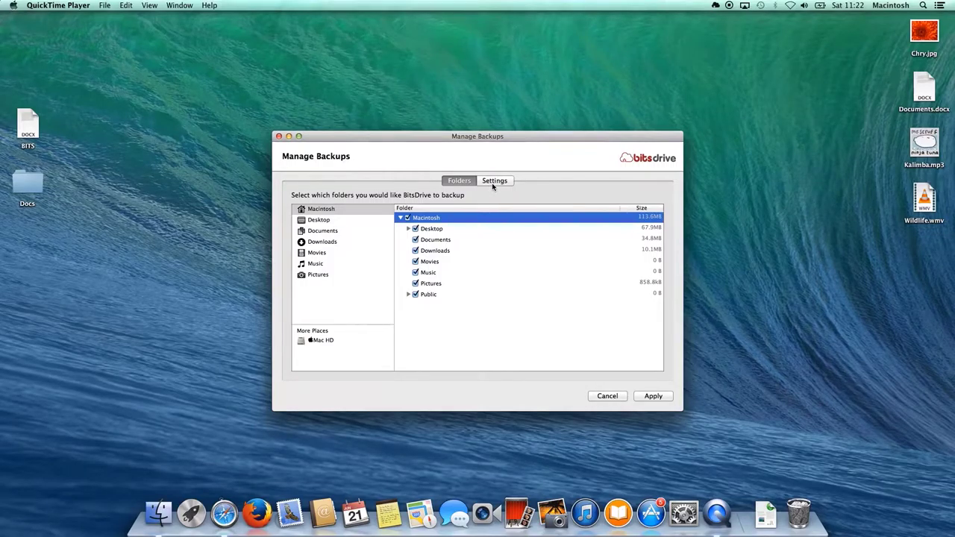
{"action": "left_click", "coordinate": [492, 183]}
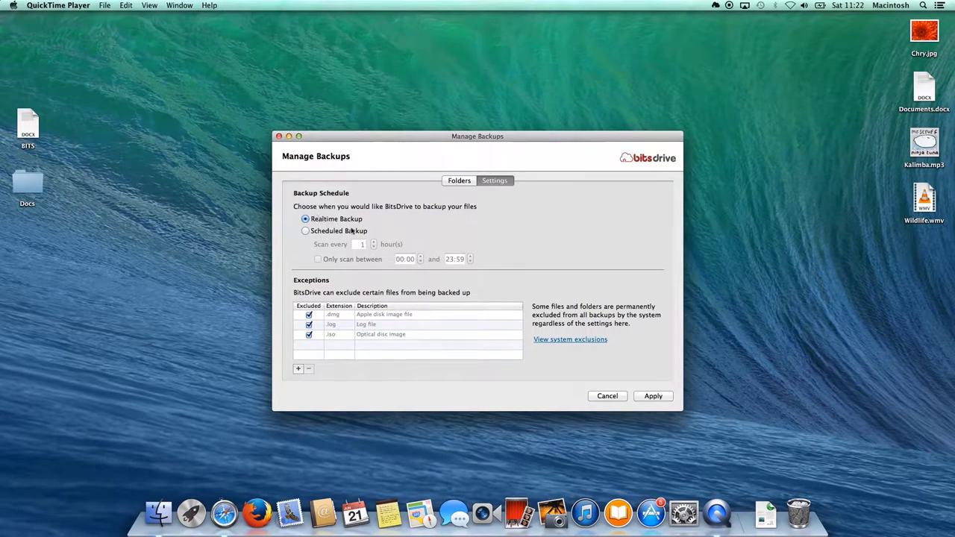
{"action": "left_click", "coordinate": [654, 397]}
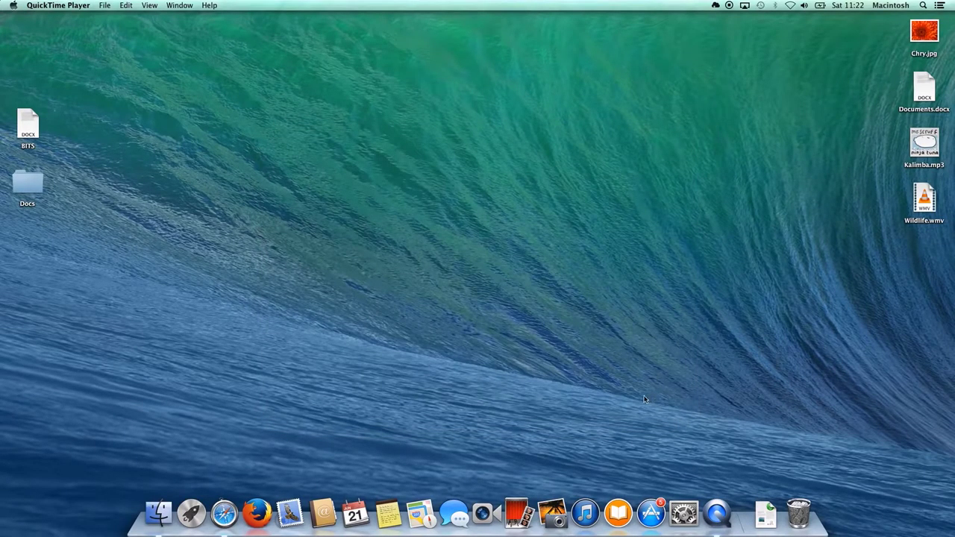
Step: Restore the MacBook Pro's backed-up Desktop folder (10 files) to /Users/Macintosh/Downloads/BitsDrive/Desktop
{"action": "left_click", "coordinate": [717, 8]}
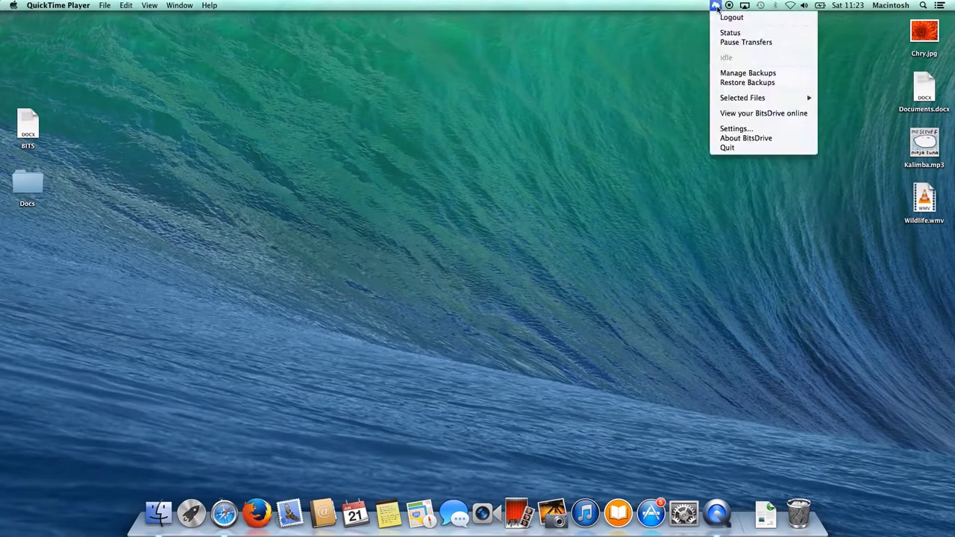
{"action": "left_click", "coordinate": [741, 83]}
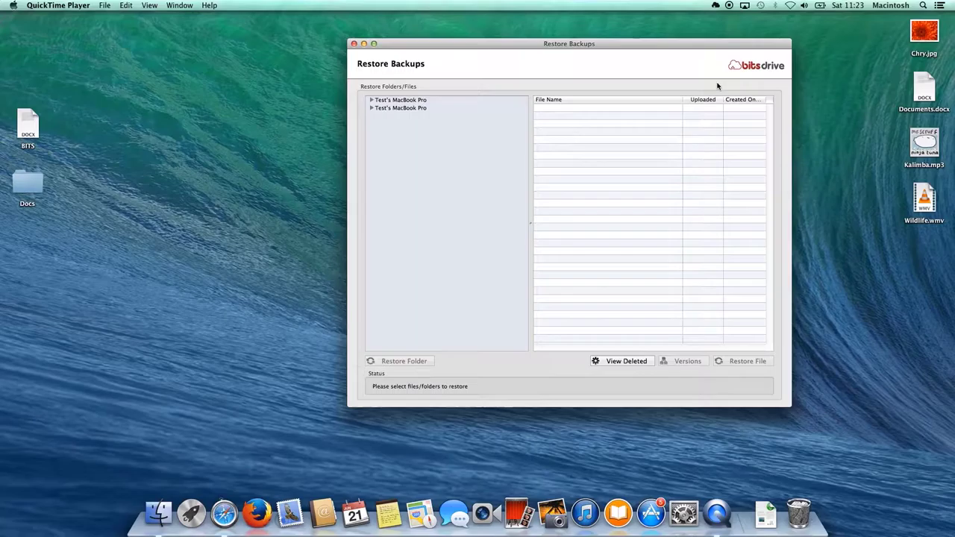
{"action": "left_click", "coordinate": [394, 109]}
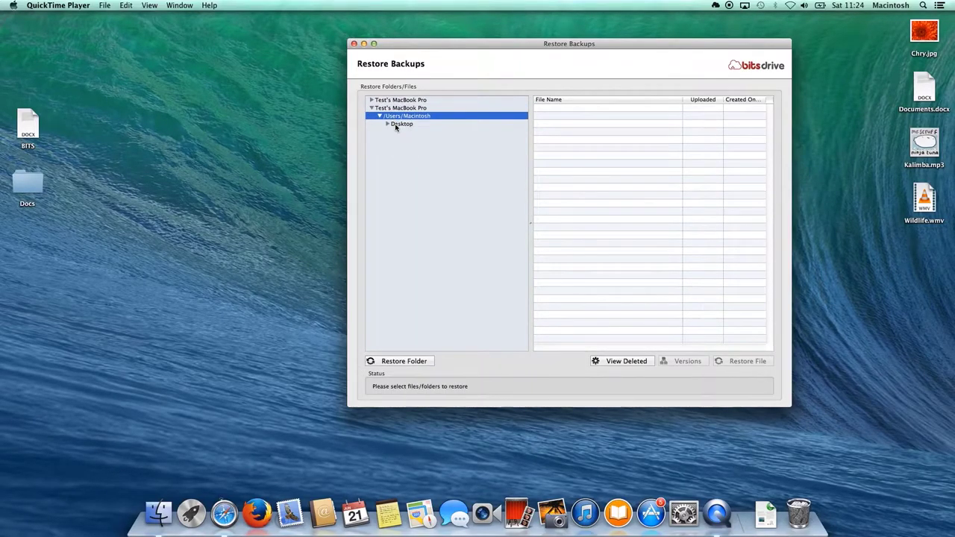
{"action": "left_click", "coordinate": [396, 127]}
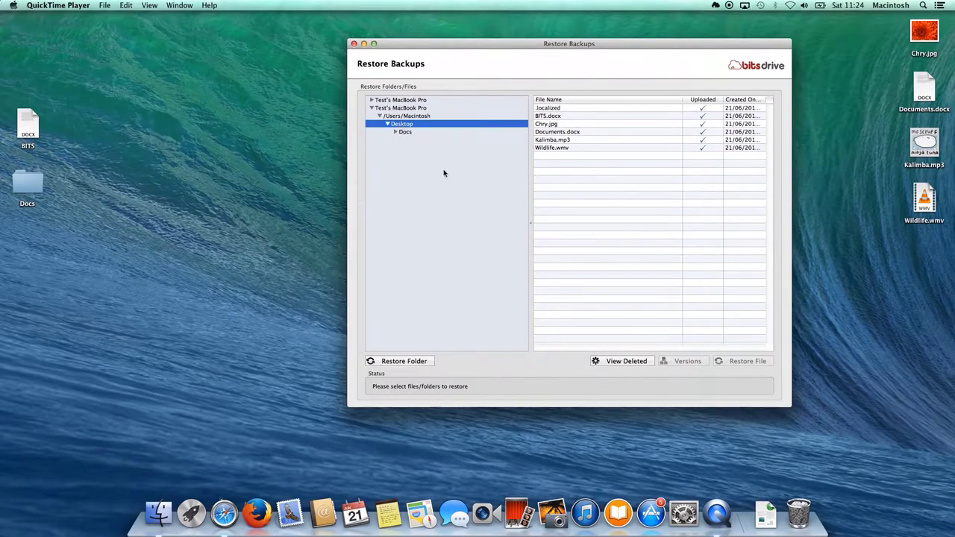
{"action": "left_click", "coordinate": [406, 361]}
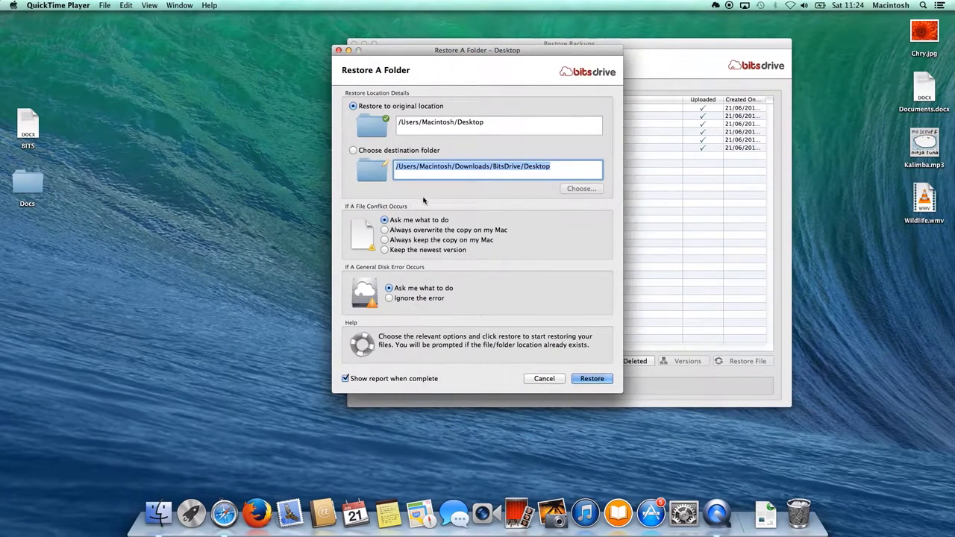
{"action": "left_click", "coordinate": [353, 150]}
{"action": "left_click", "coordinate": [587, 379]}
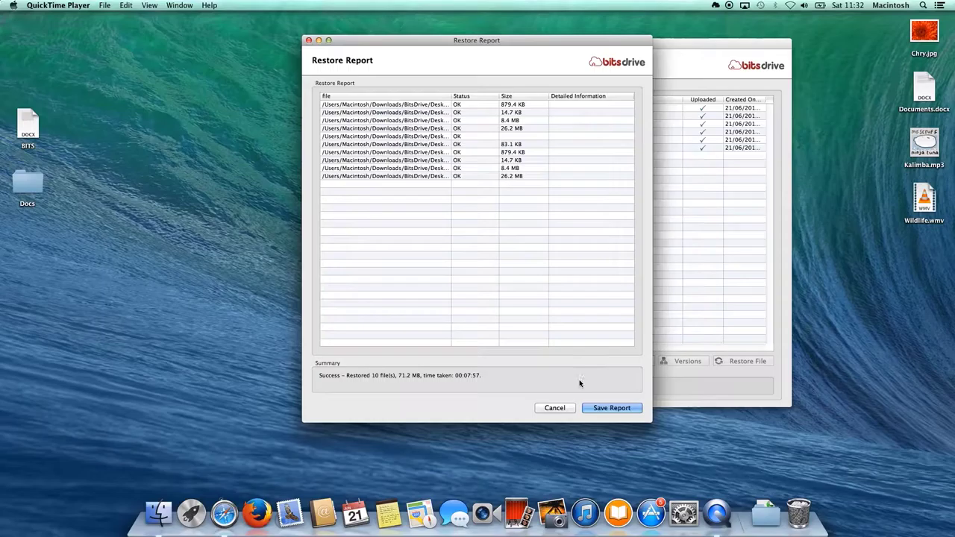
Step: Show deleted Desktop files and review the available versions of picture.jpg
{"action": "left_click", "coordinate": [558, 408]}
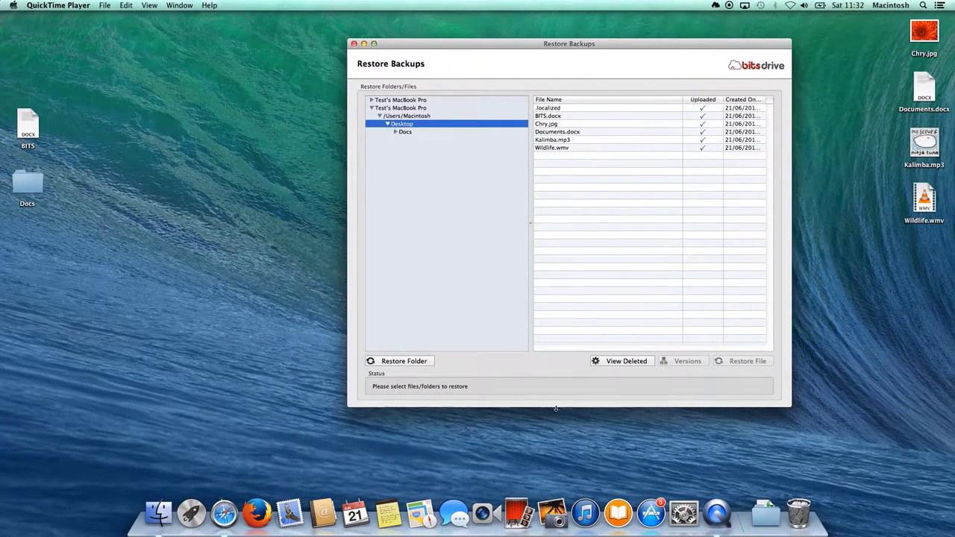
{"action": "left_click", "coordinate": [612, 363]}
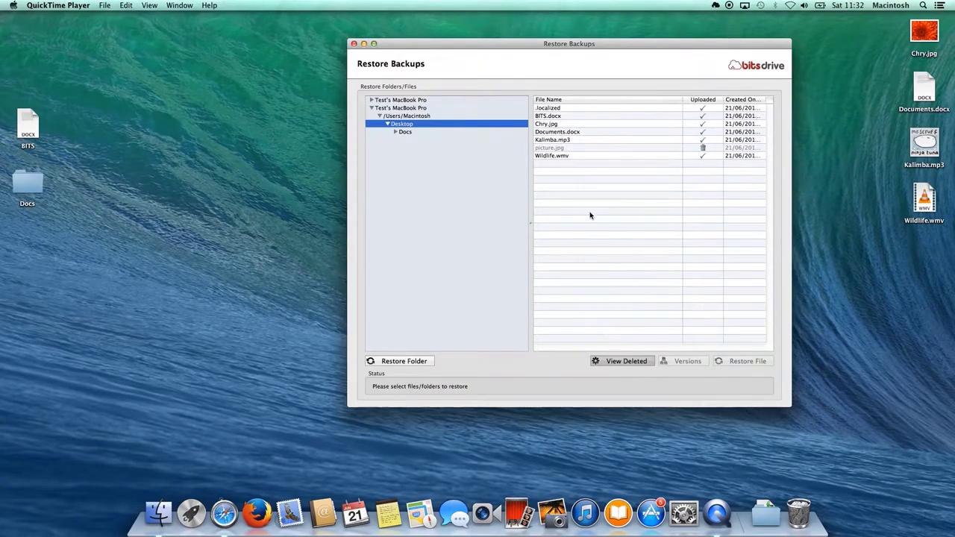
{"action": "left_click", "coordinate": [570, 149]}
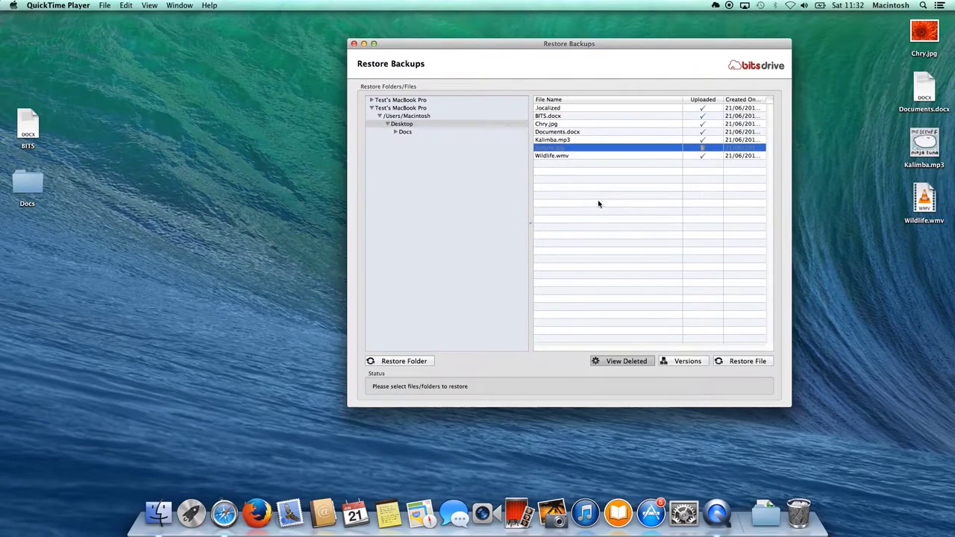
{"action": "left_click", "coordinate": [679, 362]}
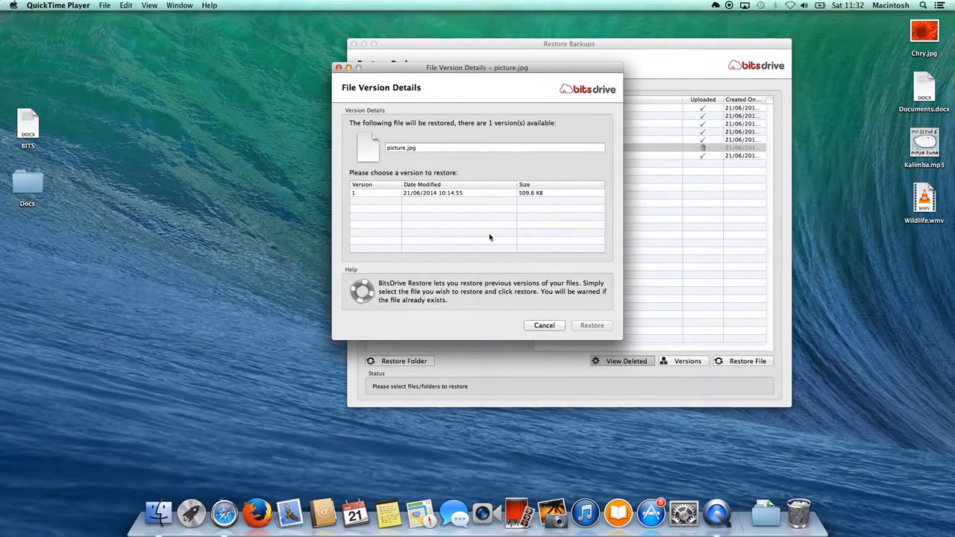
{"action": "left_click", "coordinate": [547, 327]}
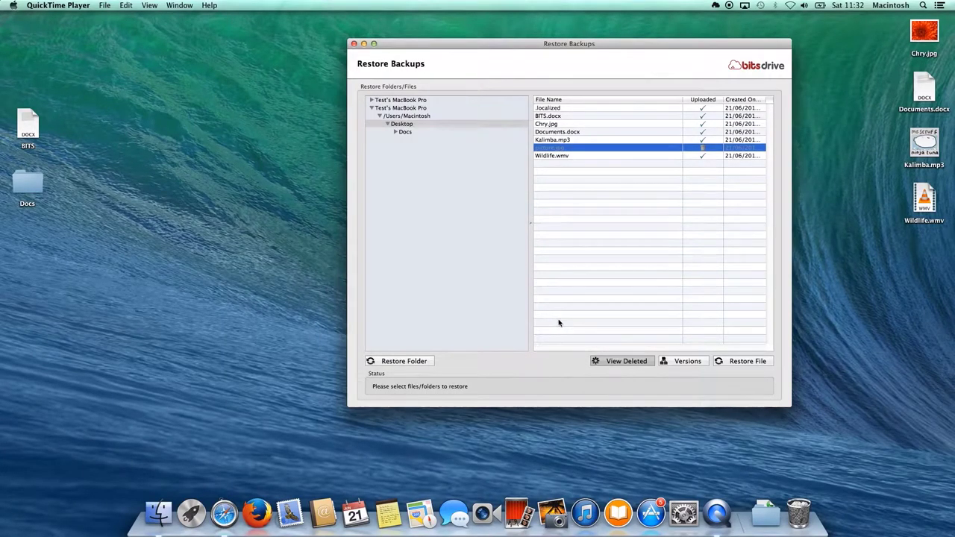
Step: Restore picture.jpg to its original Desktop location and close the restore window
{"action": "left_click", "coordinate": [730, 361]}
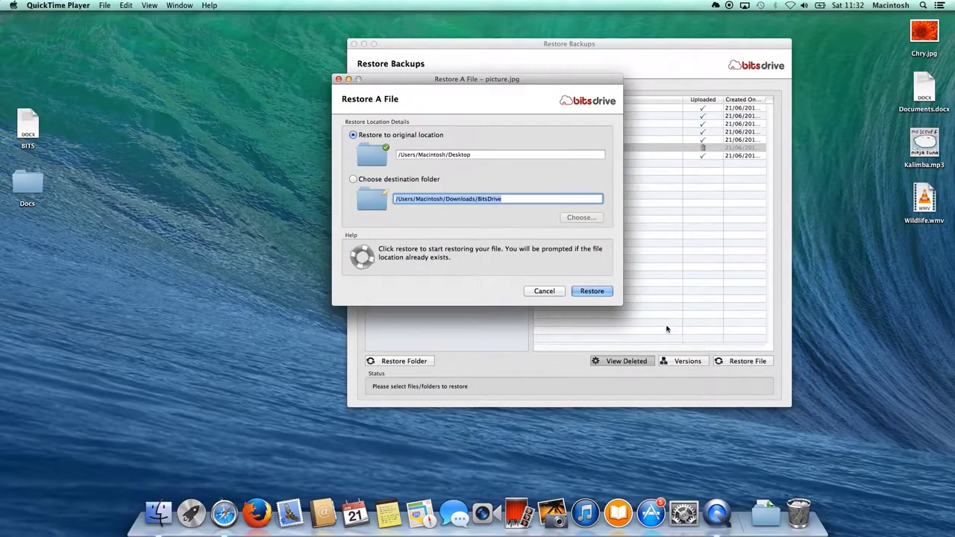
{"action": "left_click", "coordinate": [591, 291]}
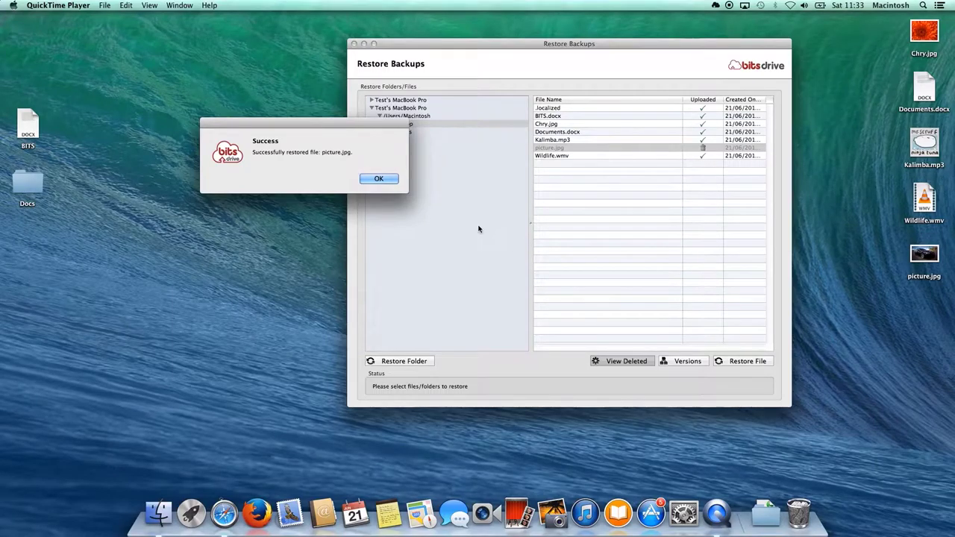
{"action": "left_click", "coordinate": [393, 181]}
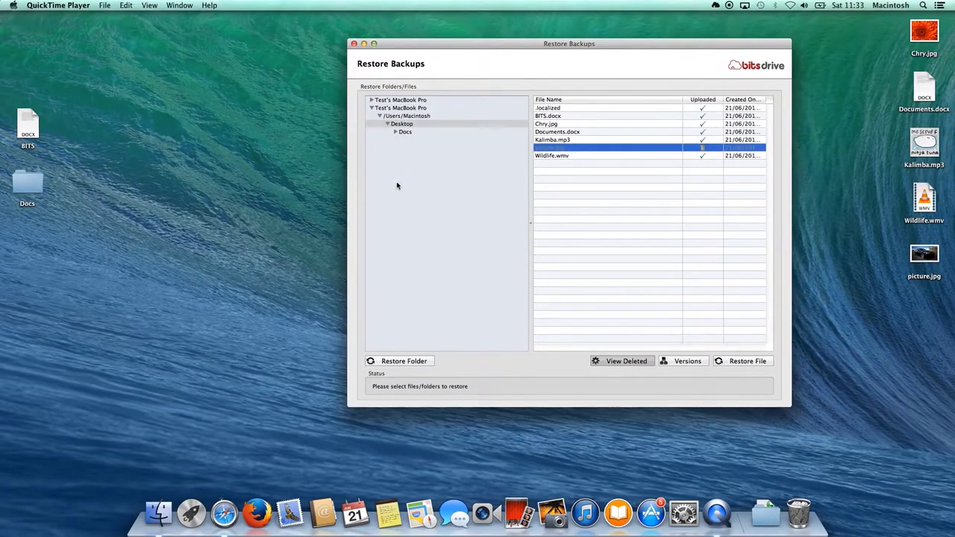
{"action": "left_click", "coordinate": [354, 44]}
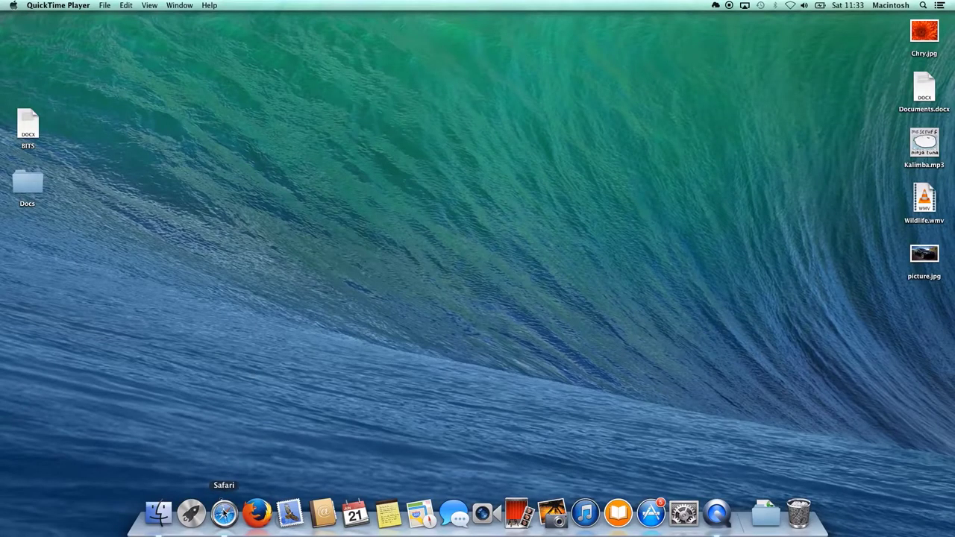
Step: Load the personal BitsDrive web portal address in the browser
{"action": "left_click", "coordinate": [223, 513]}
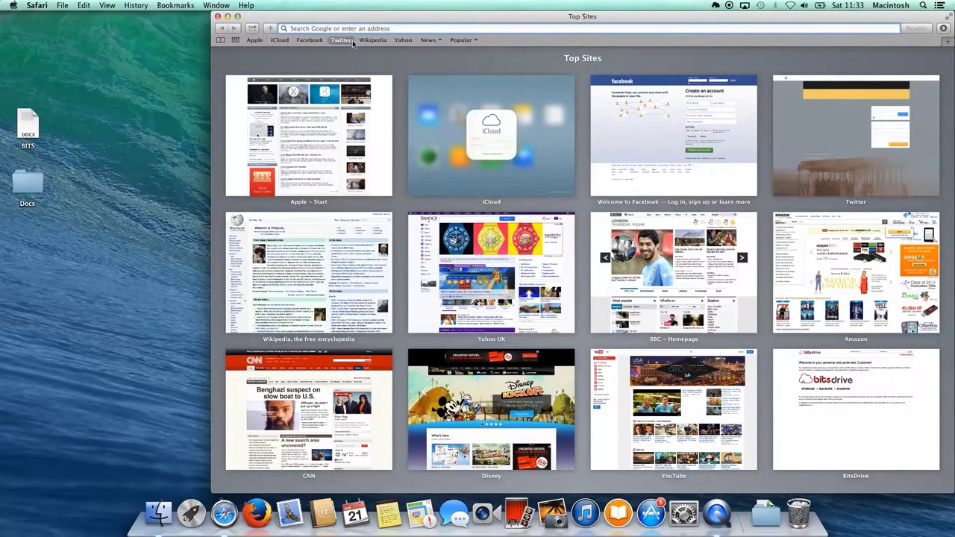
{"action": "type", "text": "https://"}
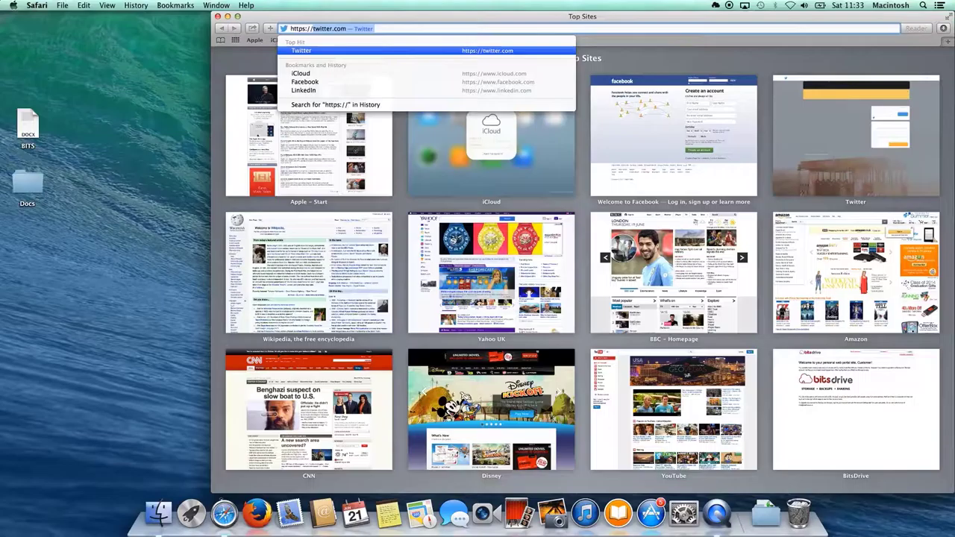
{"action": "type", "text": "customerna"}
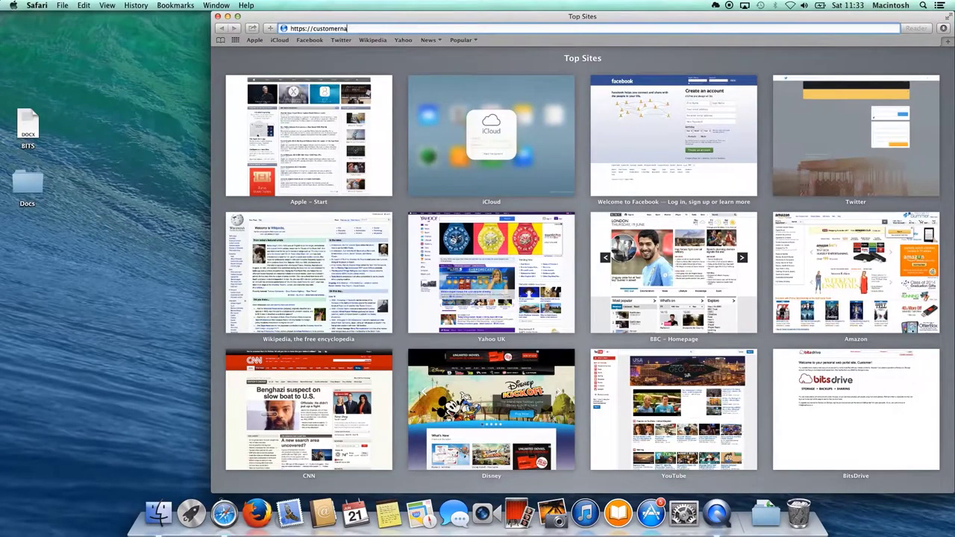
{"action": "type", "text": "me.bitsdriv"}
{"action": "type", "text": "e.co.uk"}
{"action": "key", "text": "Return"}
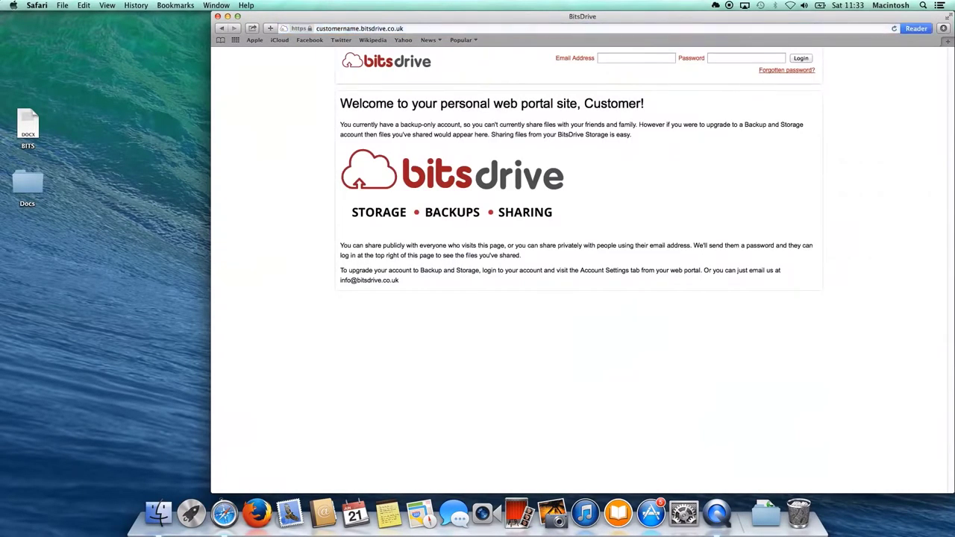
Step: Log in with the account e-mail and password, declining to save the password
{"action": "left_click", "coordinate": [600, 57]}
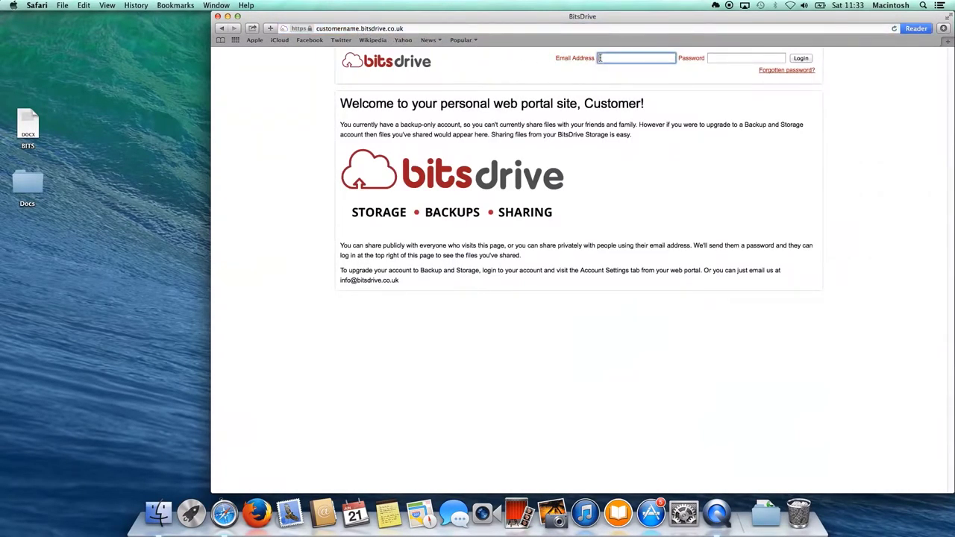
{"action": "type", "text": "customer@e"}
{"action": "type", "text": "mail"}
{"action": "type", "text": ".com"}
{"action": "left_click", "coordinate": [719, 60]}
{"action": "type", "text": "••"}
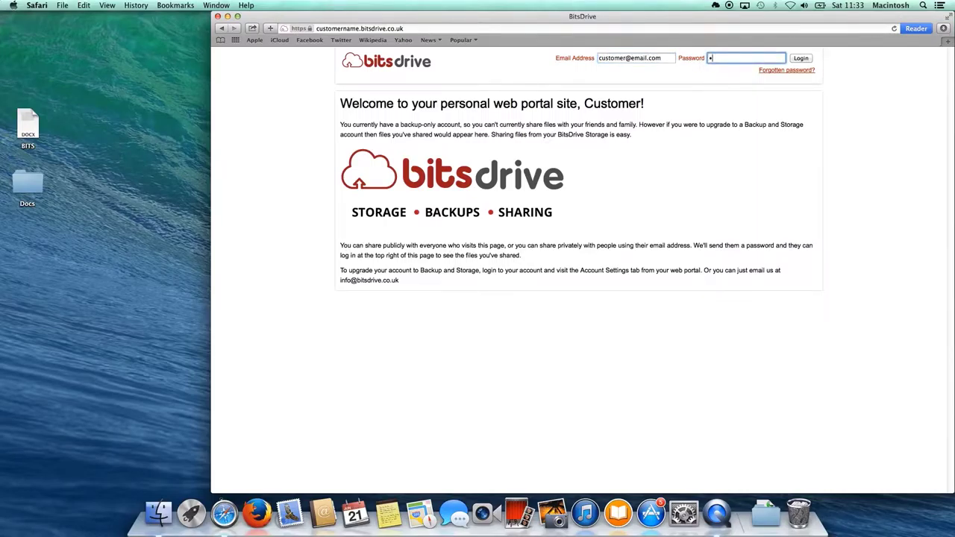
{"action": "type", "text": "••••••"}
{"action": "left_click", "coordinate": [800, 58]}
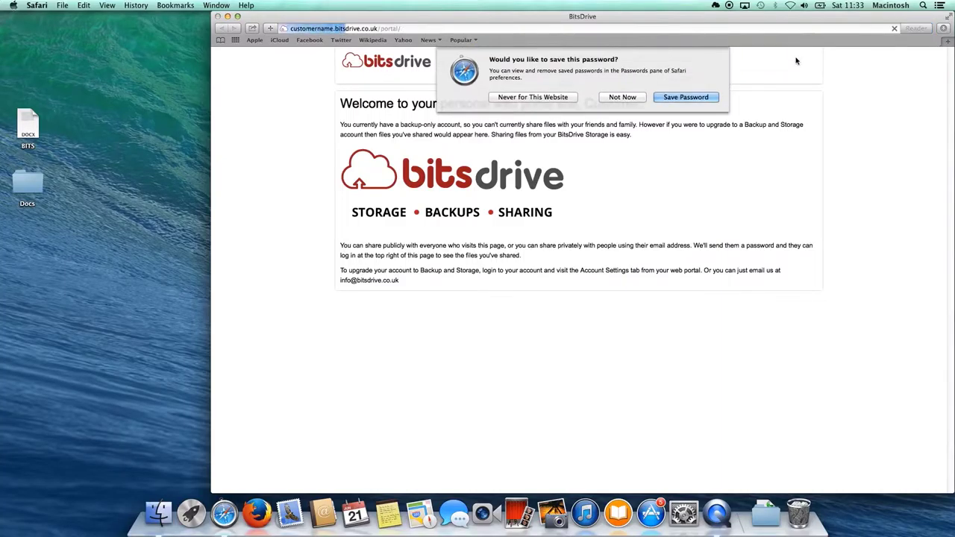
{"action": "left_click", "coordinate": [635, 98]}
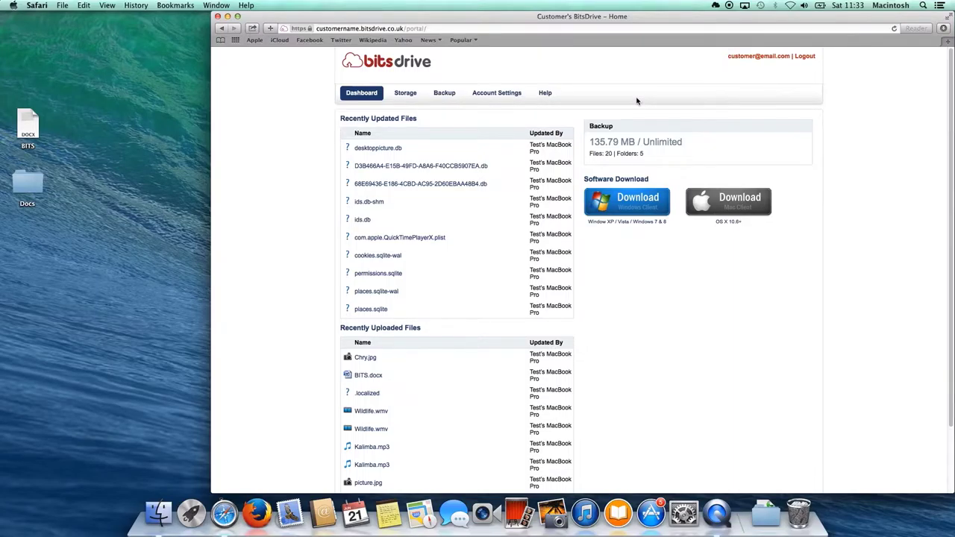
Step: Browse the MacBook Pro backup to Macintosh > Desktop and preview BITS.docx read-only
{"action": "left_click", "coordinate": [451, 96]}
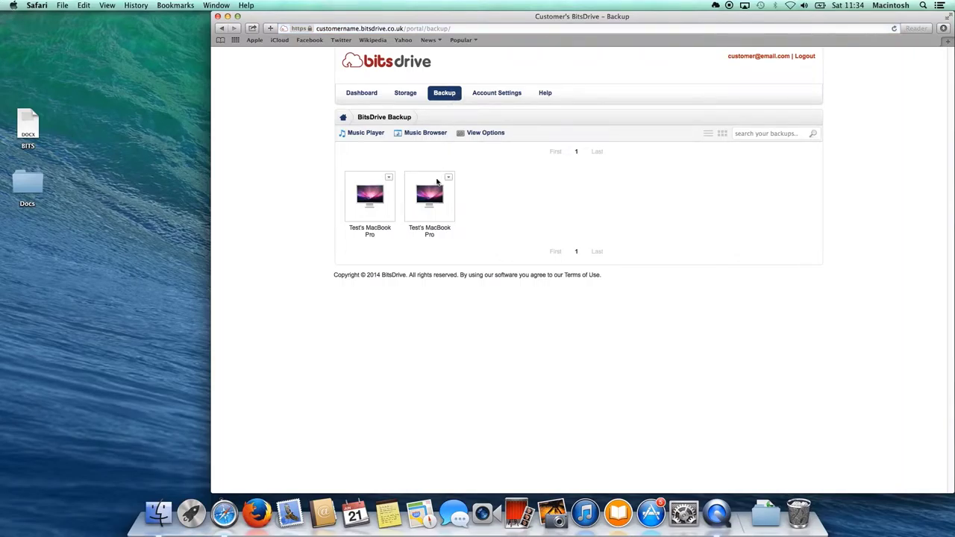
{"action": "left_click", "coordinate": [437, 195]}
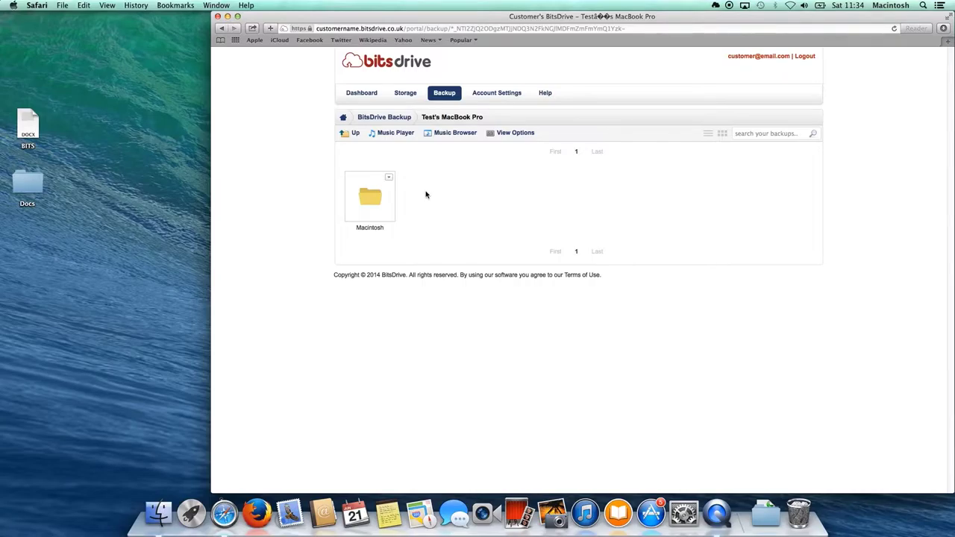
{"action": "left_click", "coordinate": [384, 199]}
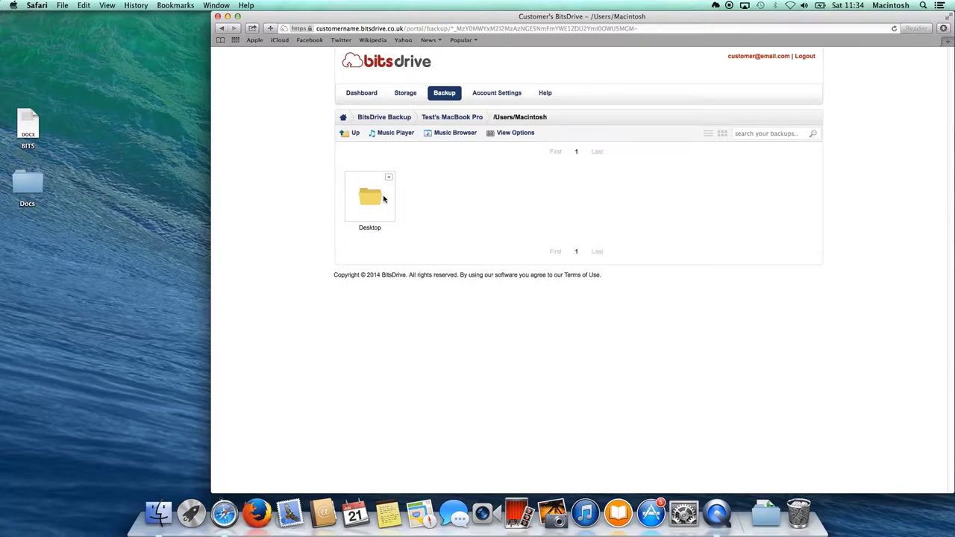
{"action": "left_click", "coordinate": [383, 199]}
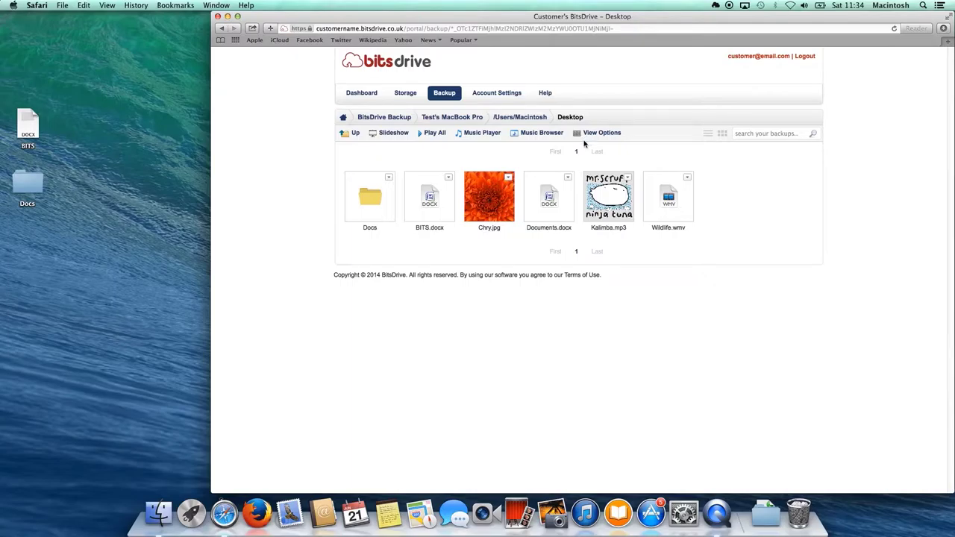
{"action": "left_click", "coordinate": [435, 196]}
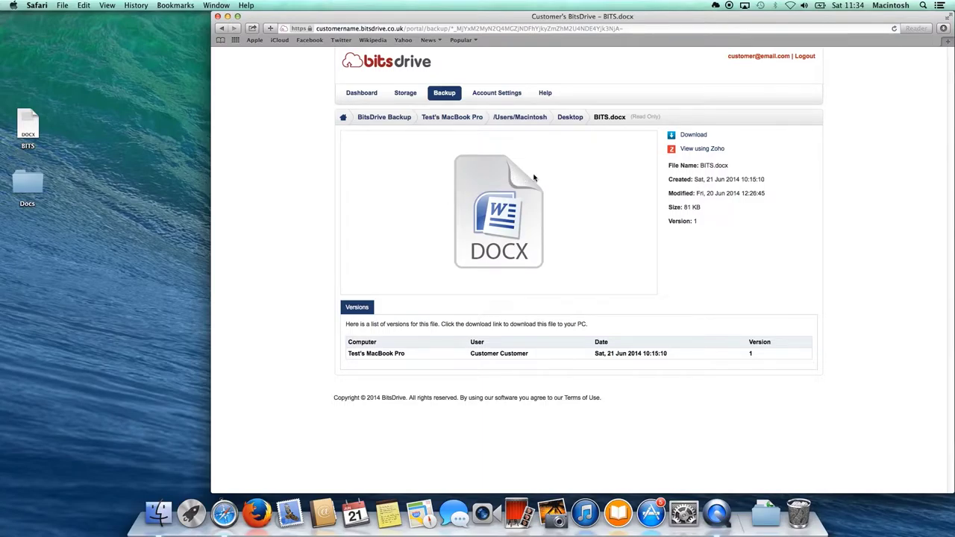
{"action": "left_click", "coordinate": [697, 151]}
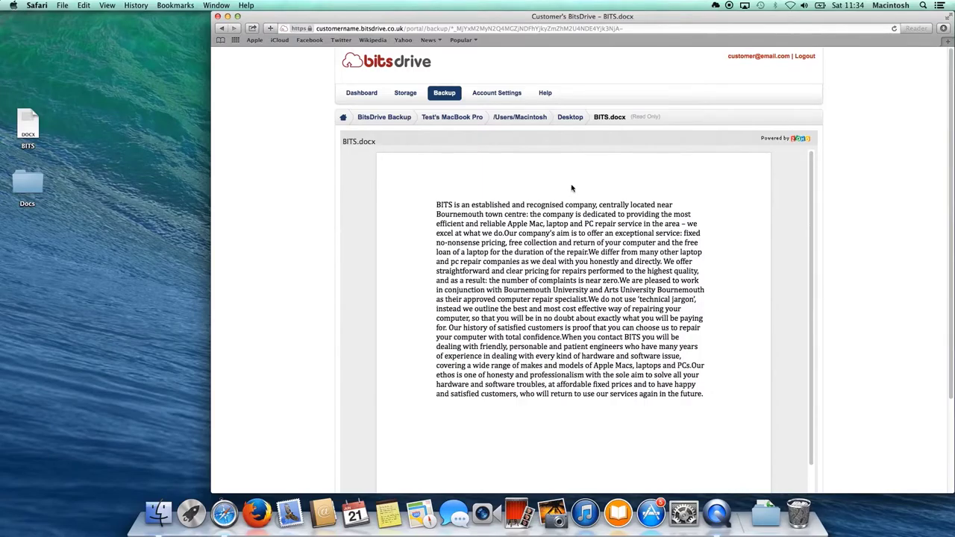
{"action": "left_click", "coordinate": [571, 119]}
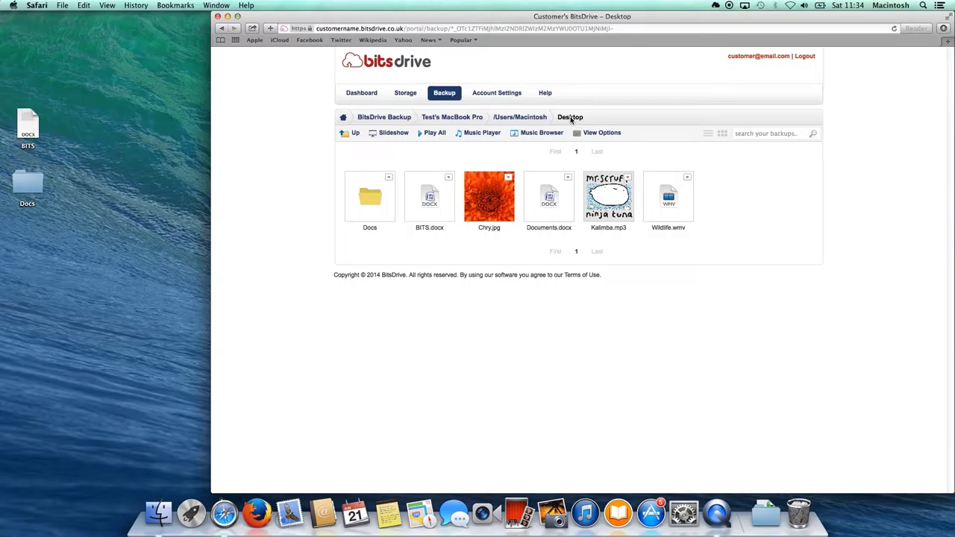
Step: Preview Chry.jpg, briefly play then pause Kalimba.mp3, and open Wildlife.wmv from the Desktop backup
{"action": "left_click", "coordinate": [498, 191]}
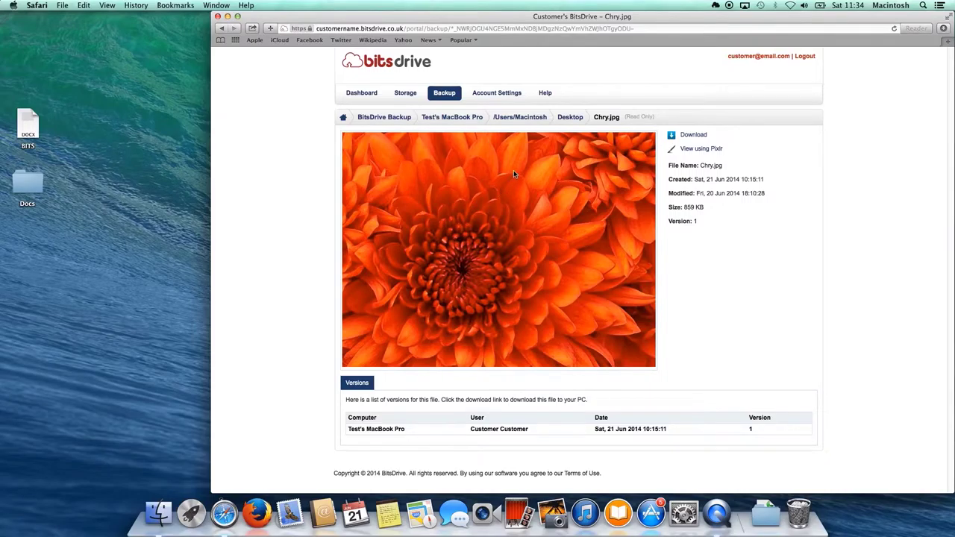
{"action": "left_click", "coordinate": [568, 118]}
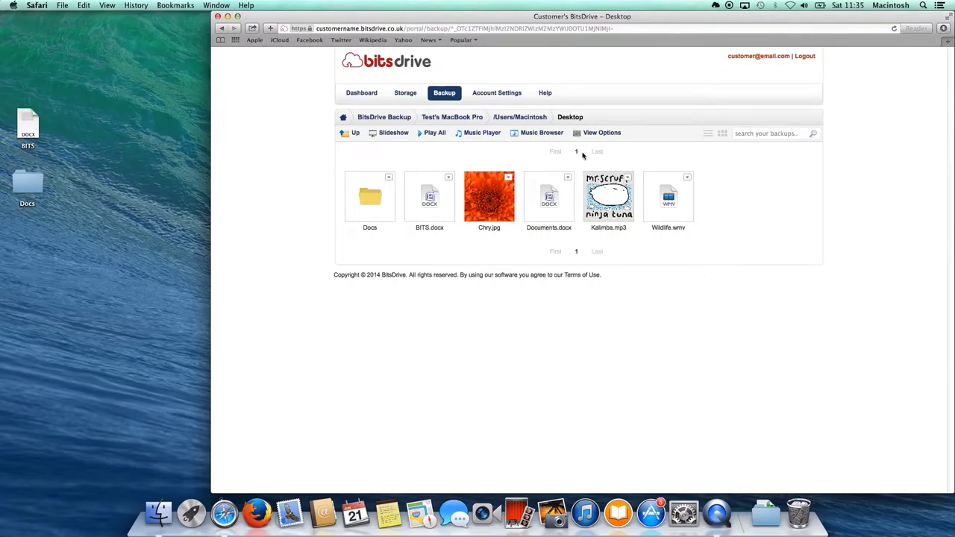
{"action": "left_click", "coordinate": [608, 198]}
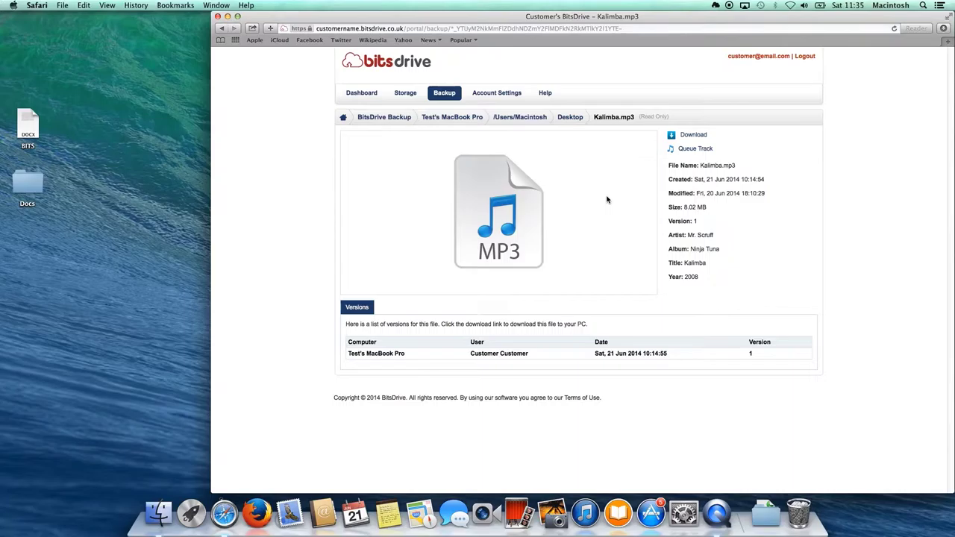
{"action": "left_click", "coordinate": [691, 152]}
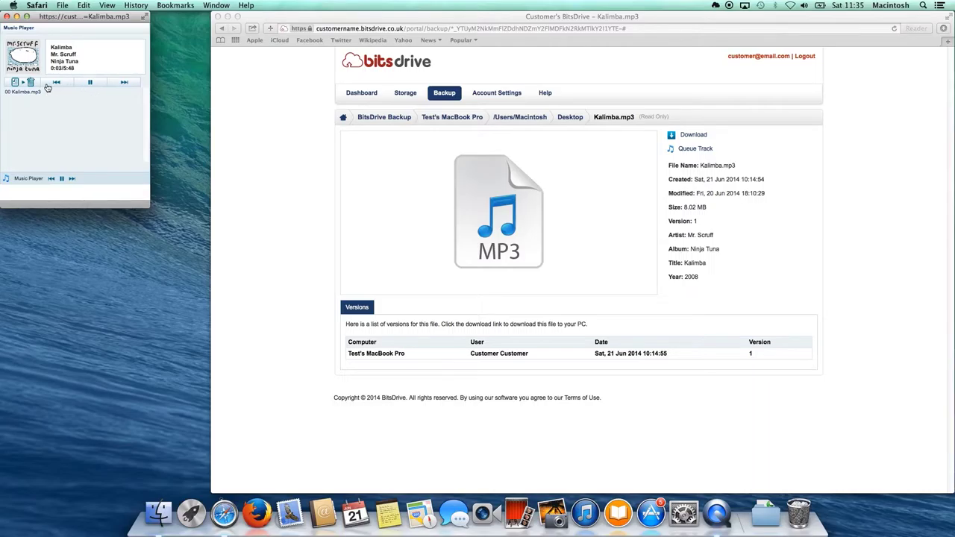
{"action": "left_click", "coordinate": [89, 83]}
{"action": "left_click", "coordinate": [6, 16]}
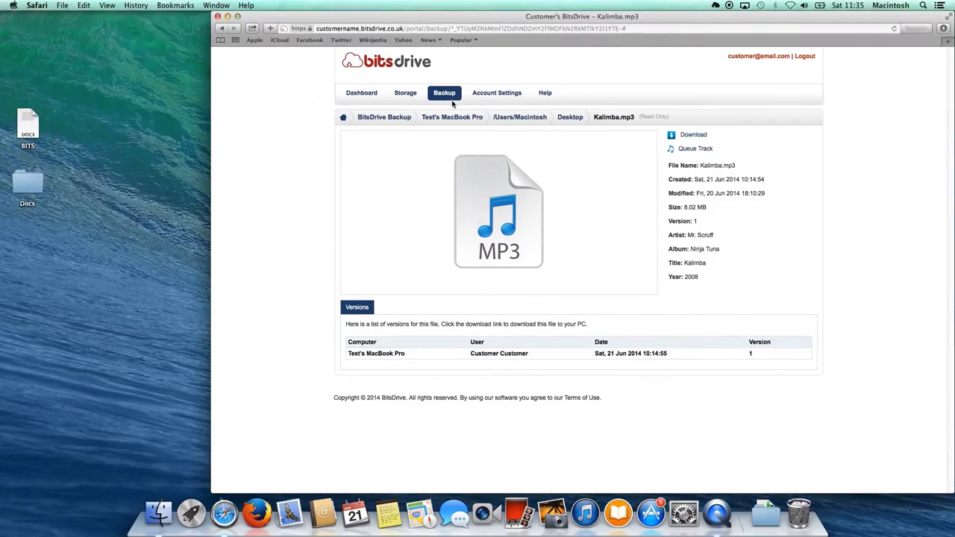
{"action": "left_click", "coordinate": [562, 118]}
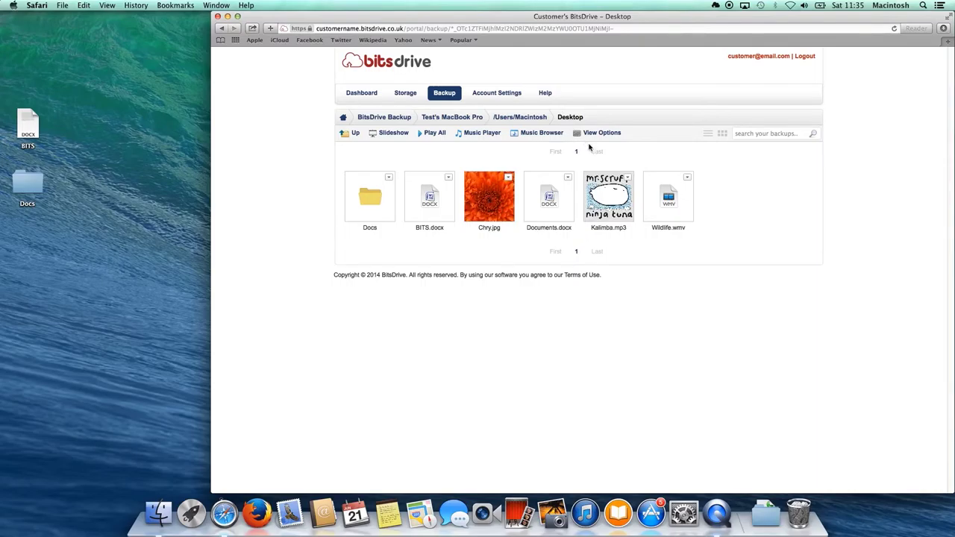
{"action": "left_click", "coordinate": [660, 199]}
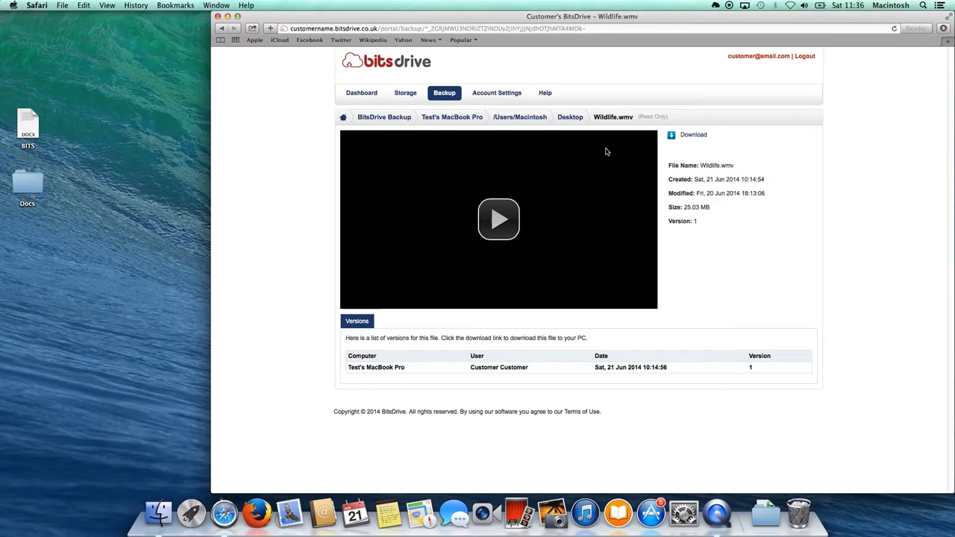
Step: Enable Show Deleted Files in the Desktop listing so picture.jpg appears
{"action": "left_click", "coordinate": [570, 117]}
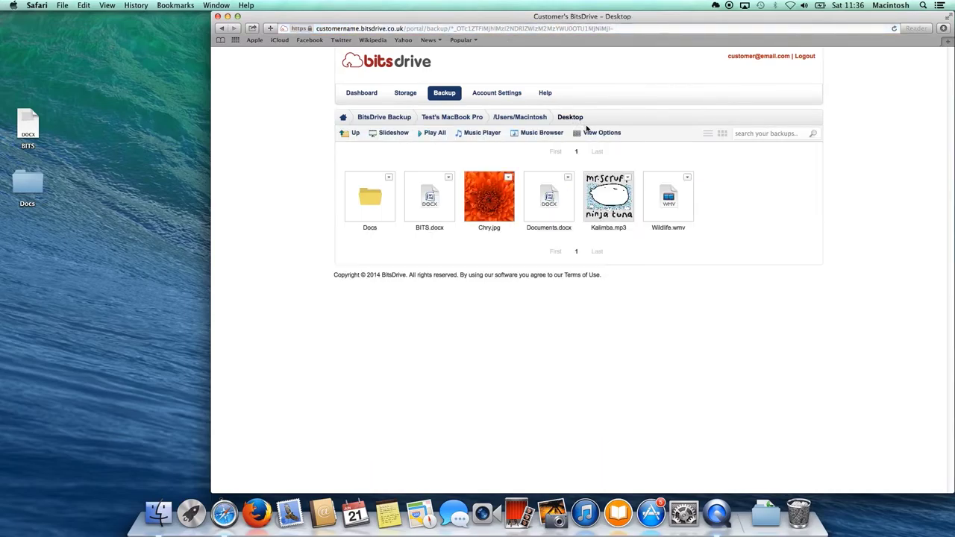
{"action": "left_click", "coordinate": [595, 135]}
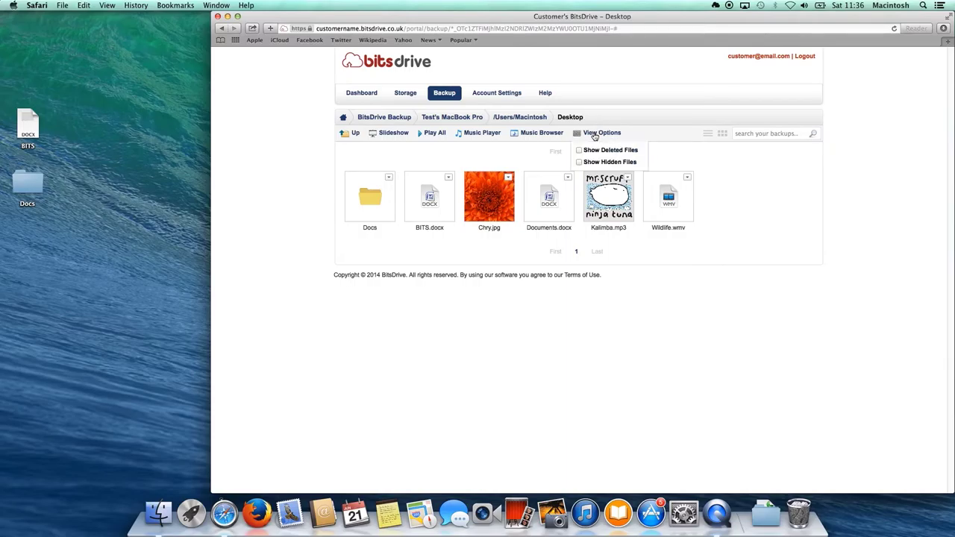
{"action": "left_click", "coordinate": [595, 151]}
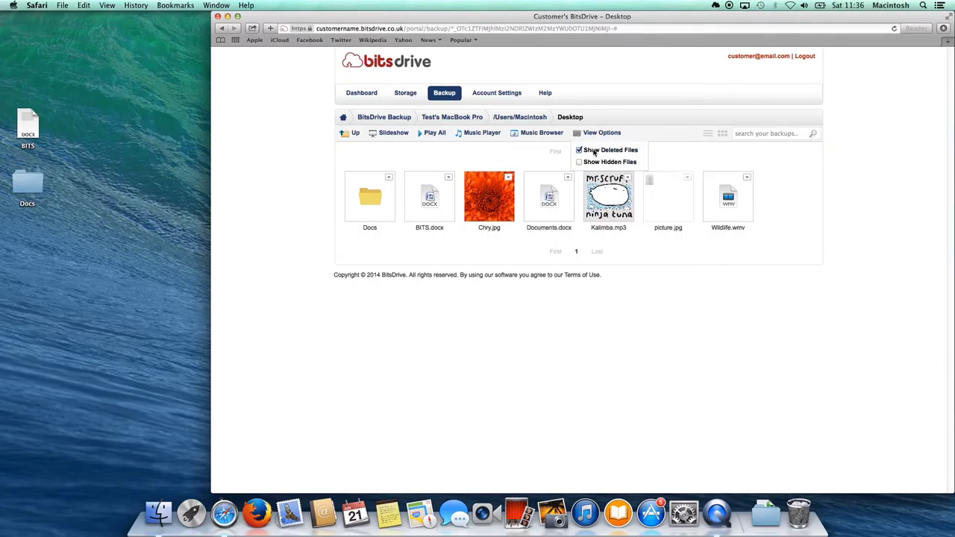